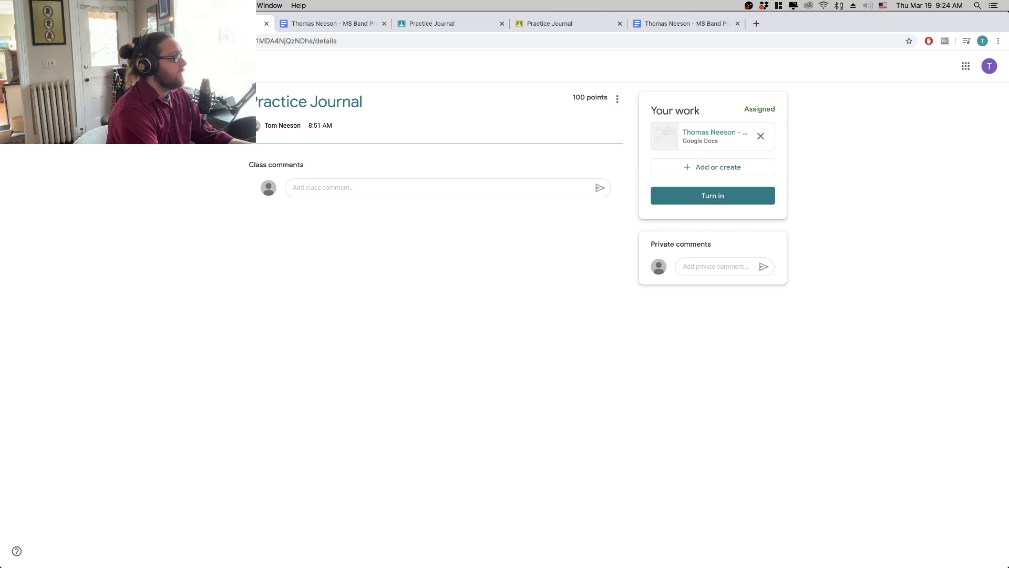
# Open the Practice Journal assignment page from the Band class's Classwork list.
pyautogui.click(57, 66)
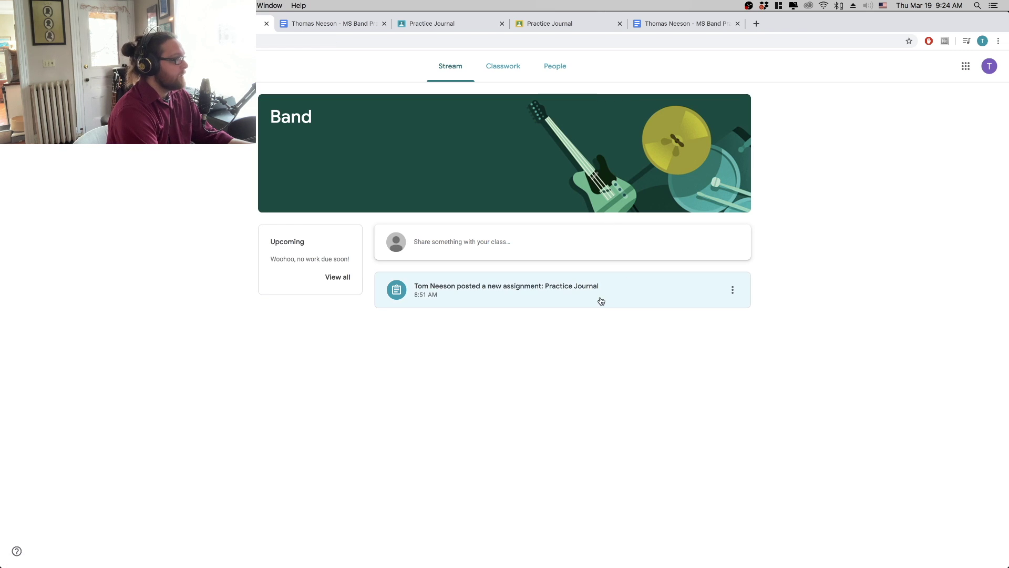
pyautogui.click(506, 74)
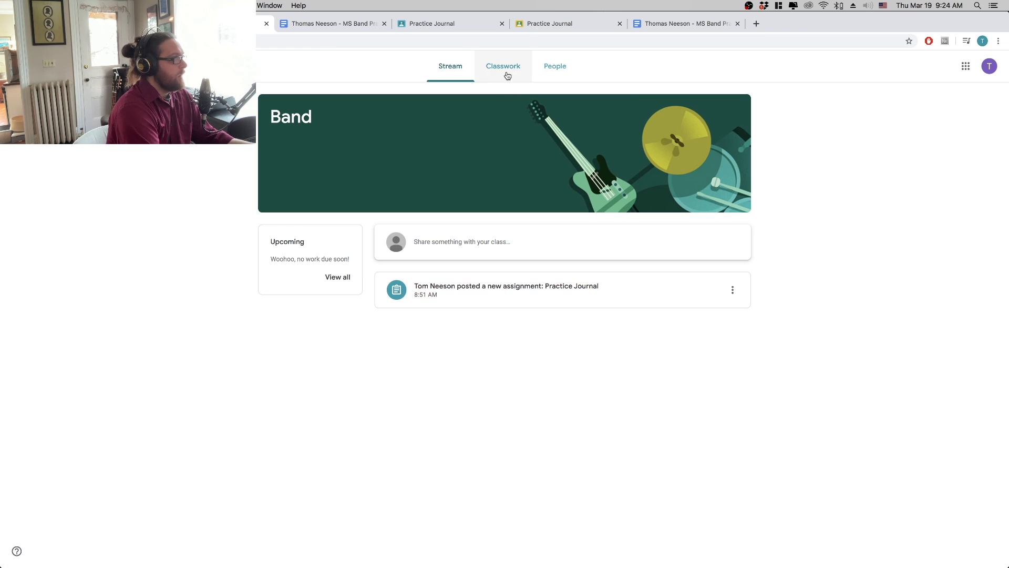
pyautogui.click(388, 137)
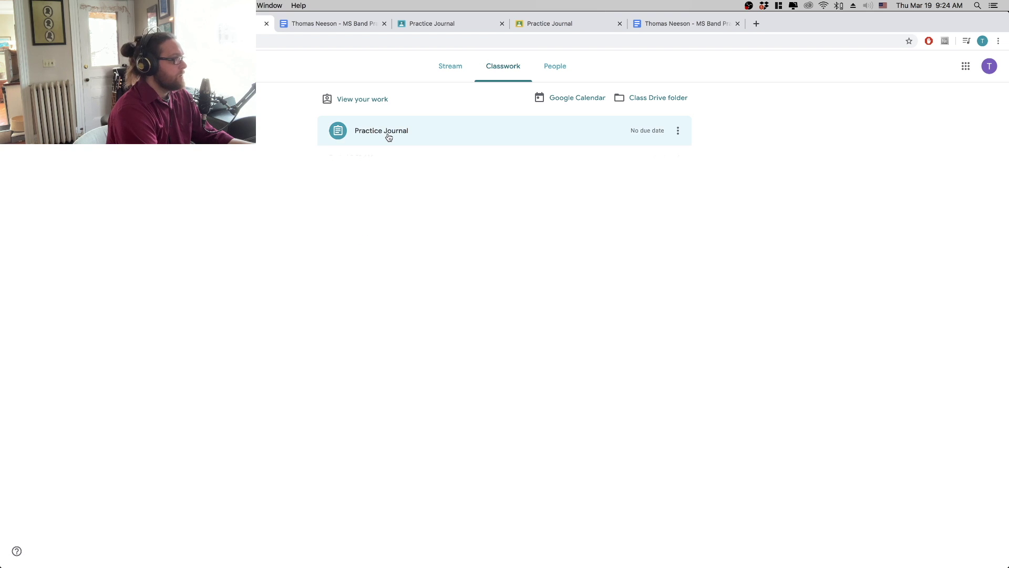
pyautogui.click(388, 137)
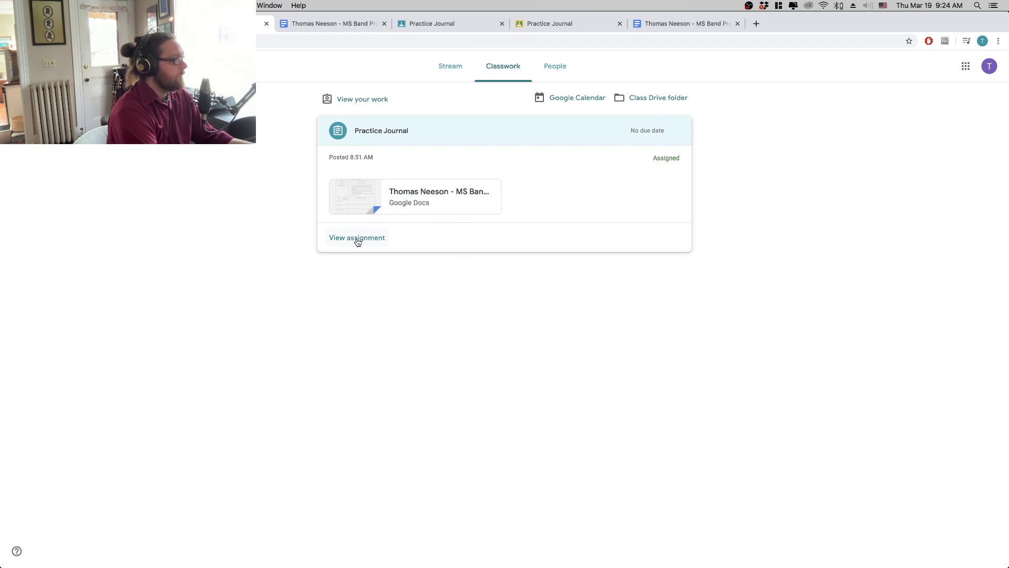
pyautogui.click(356, 239)
# Review Monday's entry in the Weekly Practice Journal doc, then close duplicate tabs and return to Classroom.
pyautogui.click(715, 133)
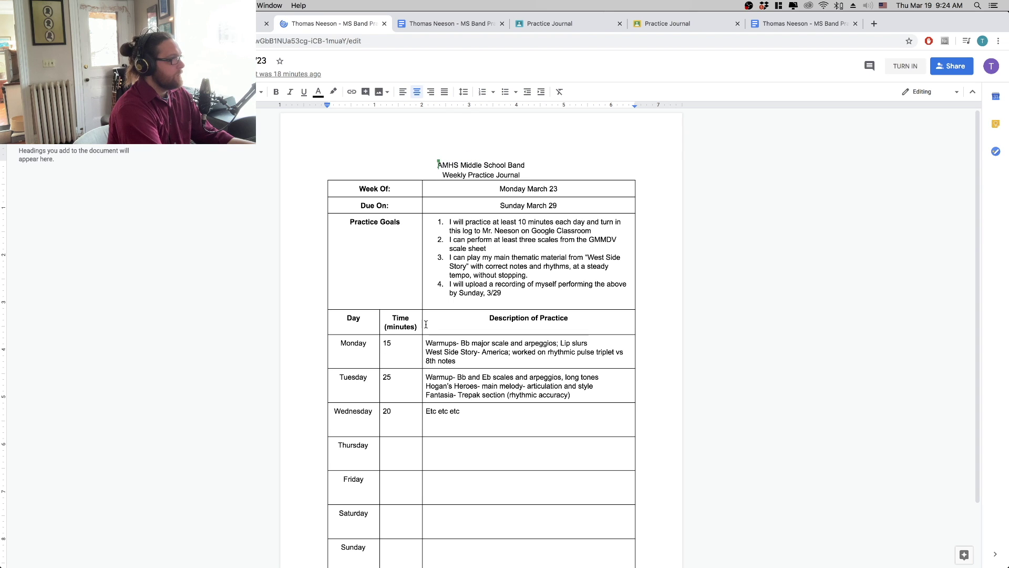
pyautogui.click(502, 24)
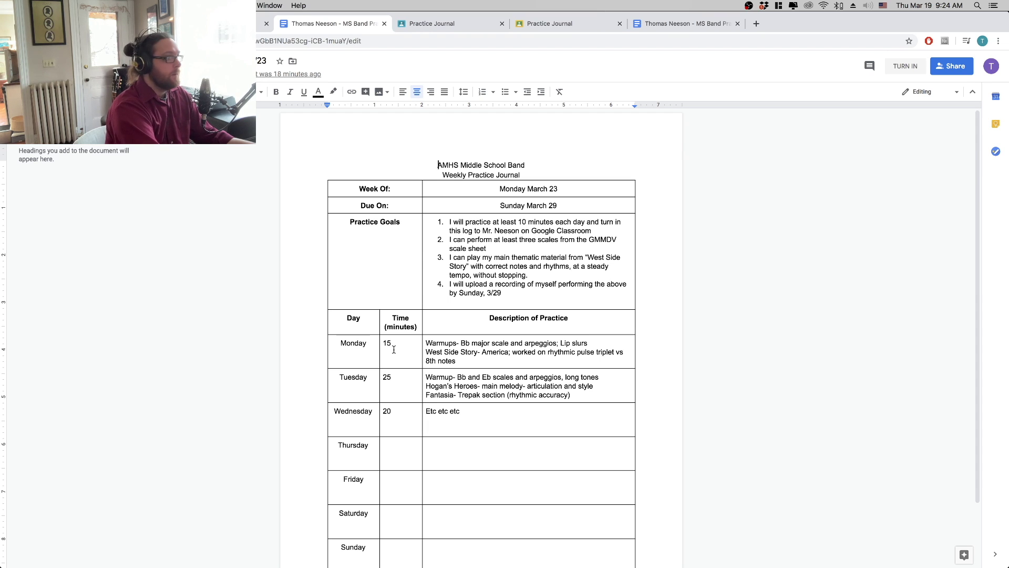
pyautogui.moveTo(384, 344); pyautogui.dragTo(415, 361)
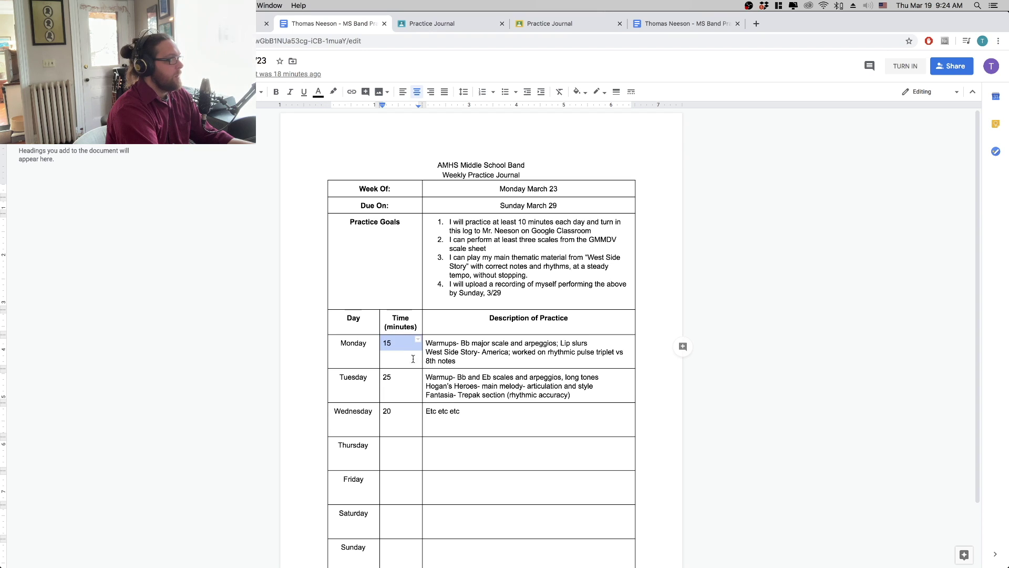
pyautogui.click(459, 344)
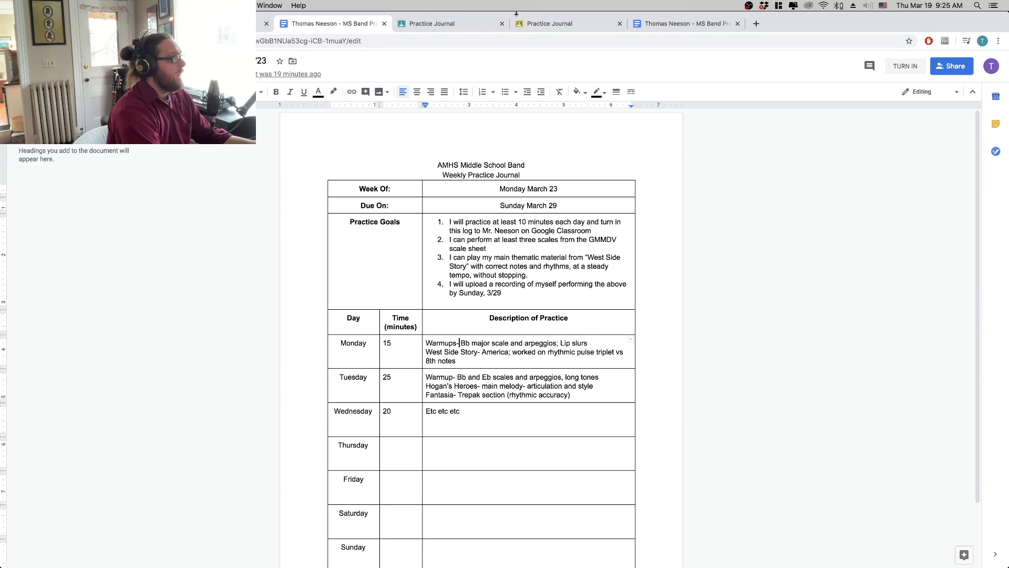
pyautogui.click(501, 24)
pyautogui.click(447, 23)
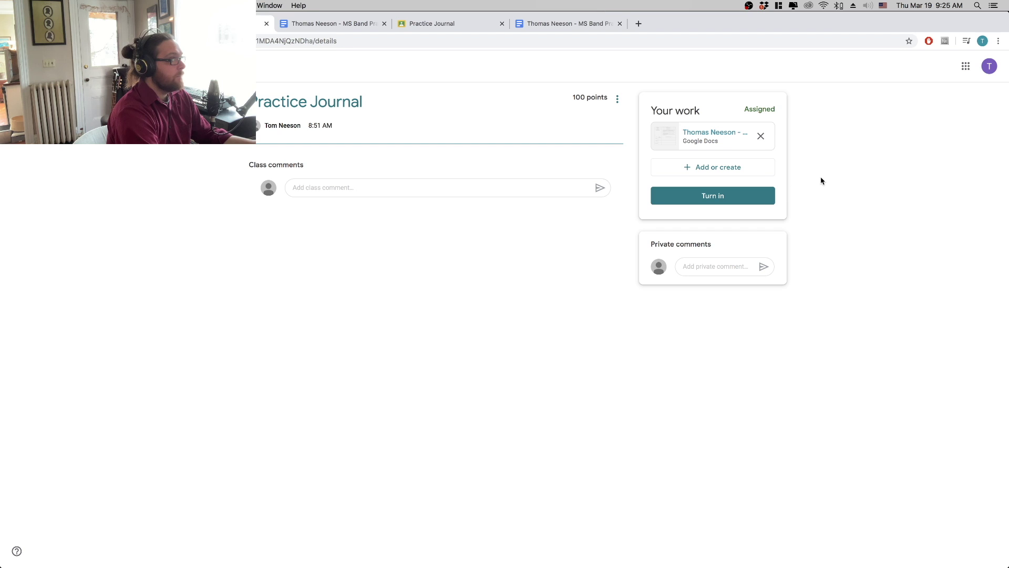
pyautogui.click(752, 175)
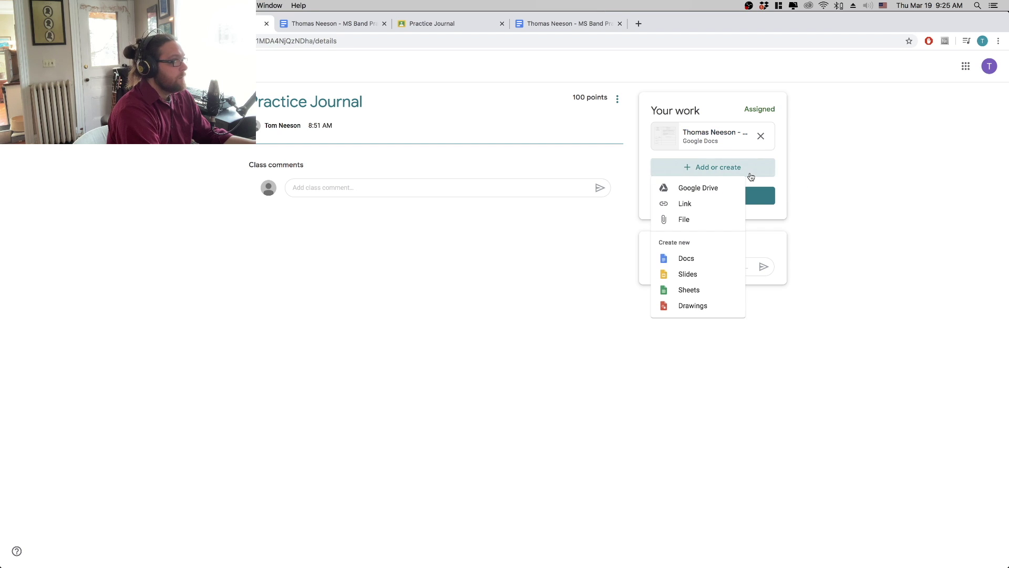
pyautogui.click(702, 195)
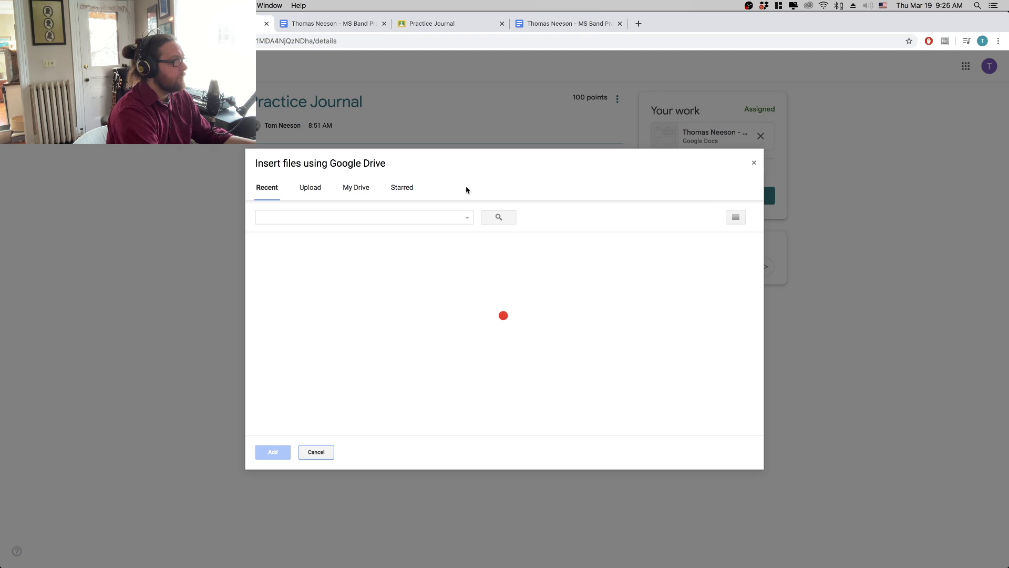
pyautogui.click(352, 187)
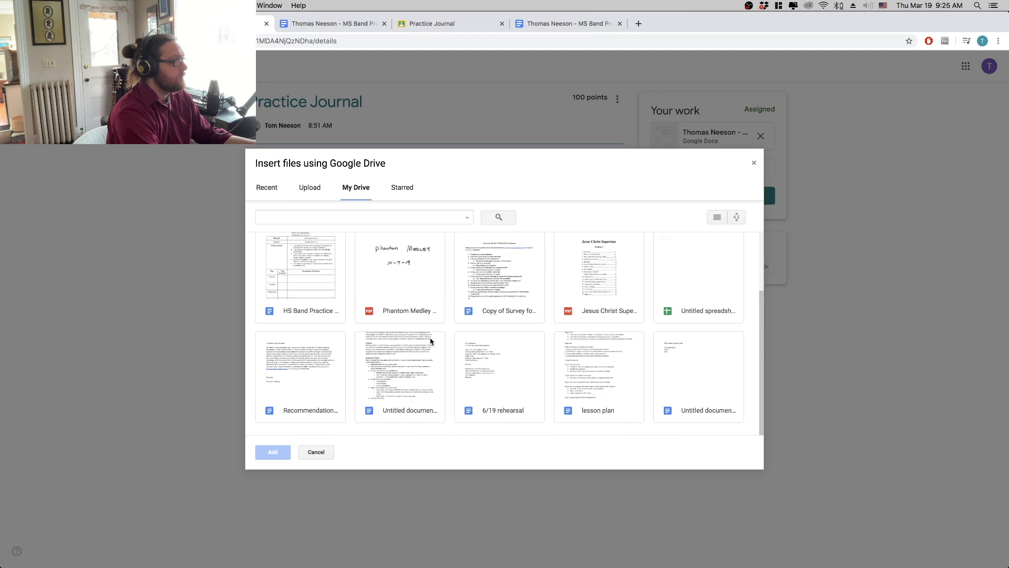
pyautogui.press('Escape')
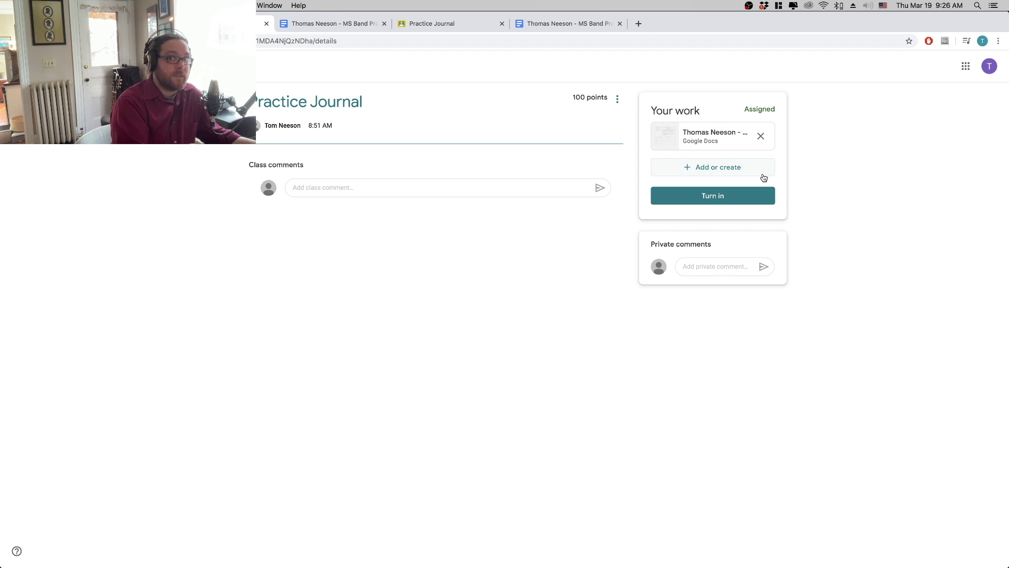
# Upload Neeson Practice.mp3 from the computer as a second attachment under Your work.
pyautogui.click(722, 174)
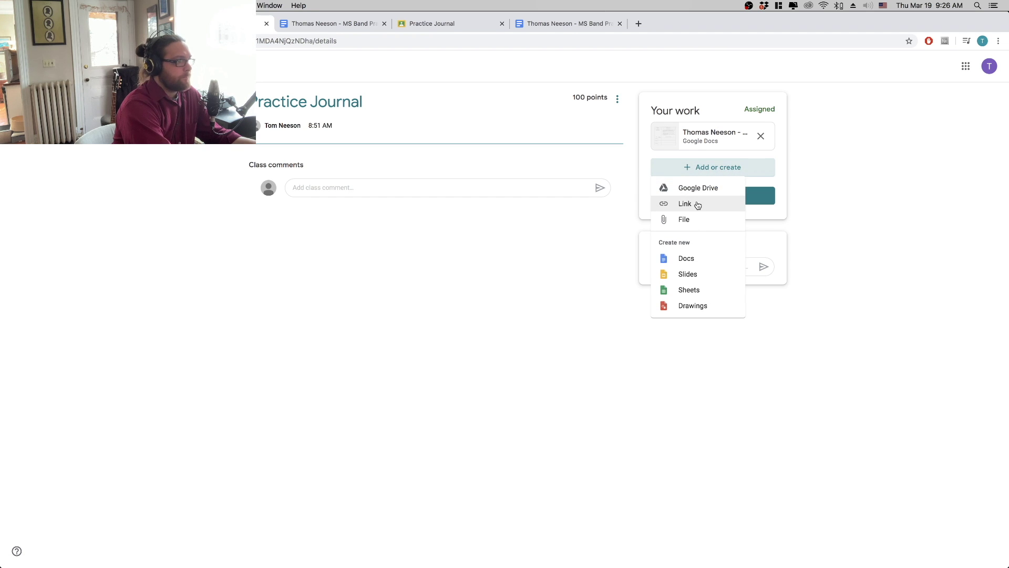
pyautogui.click(695, 224)
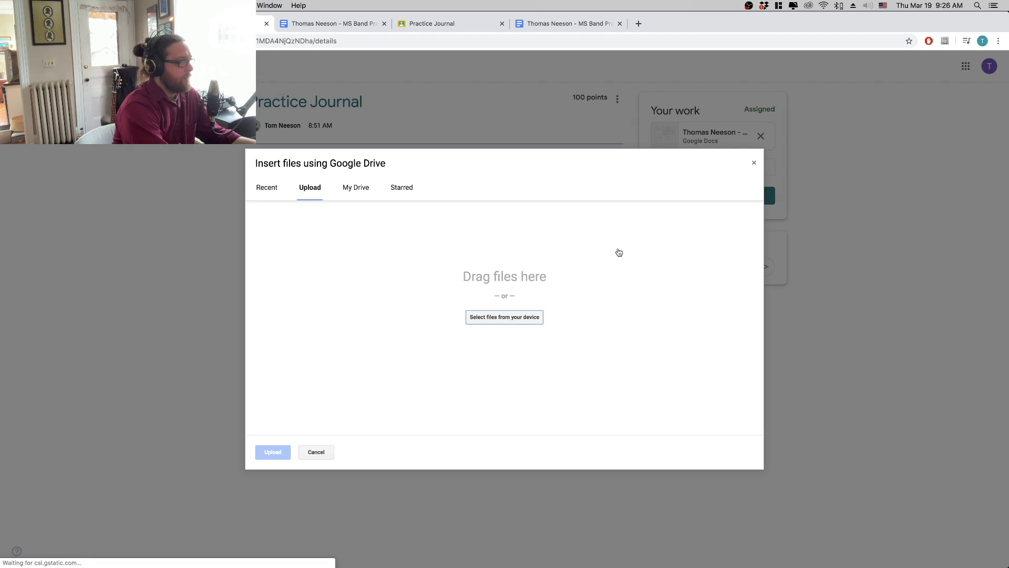
pyautogui.click(515, 327)
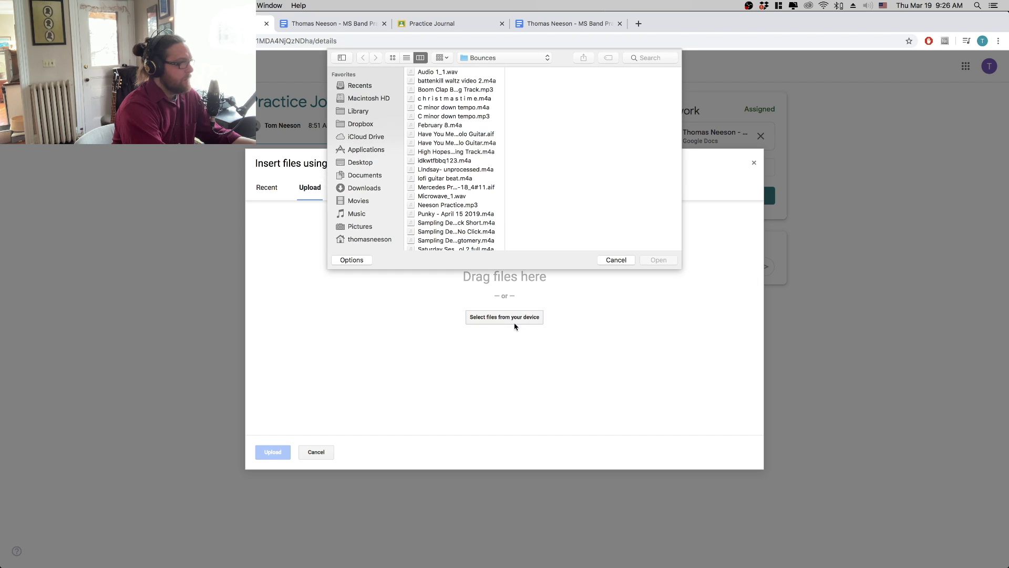
pyautogui.scroll(-2, 461, 194)
pyautogui.scroll(-1, 460, 194)
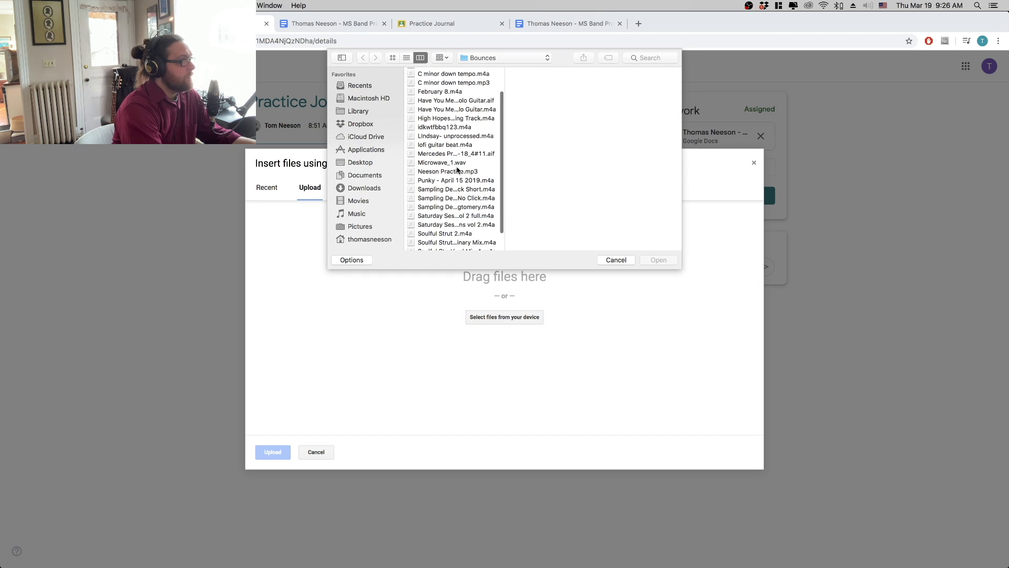
pyautogui.click(457, 173)
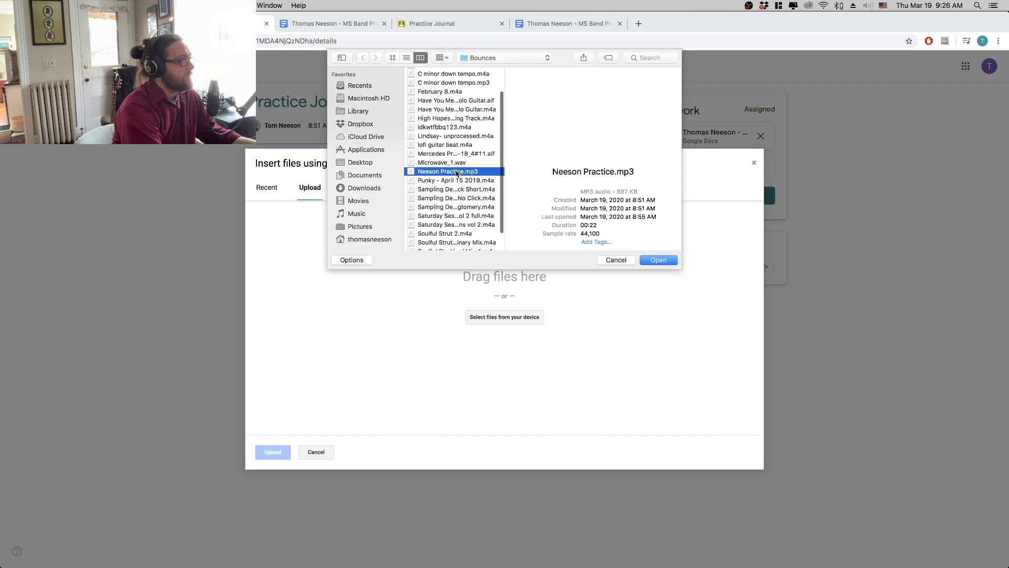
pyautogui.click(660, 261)
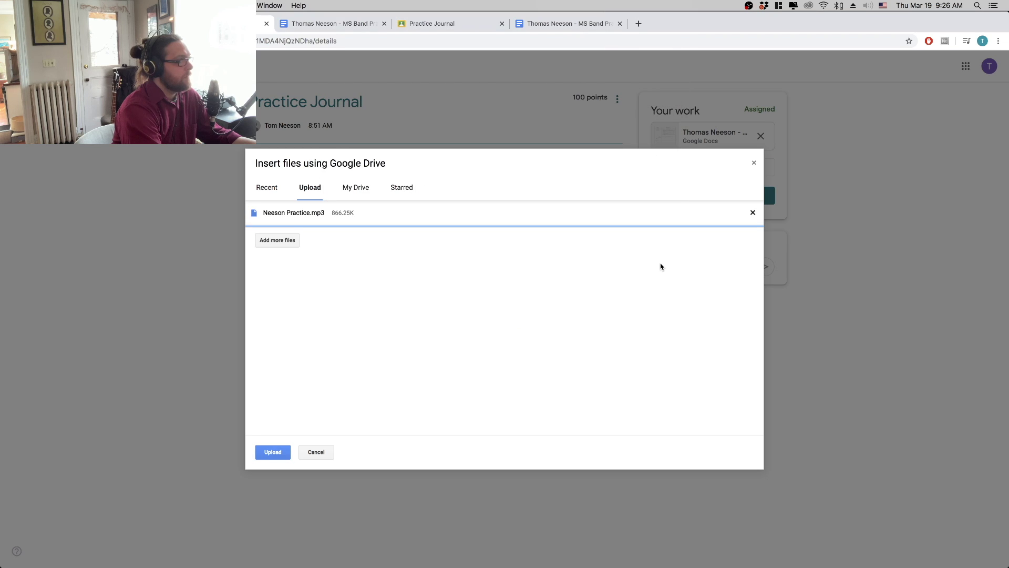
pyautogui.click(273, 453)
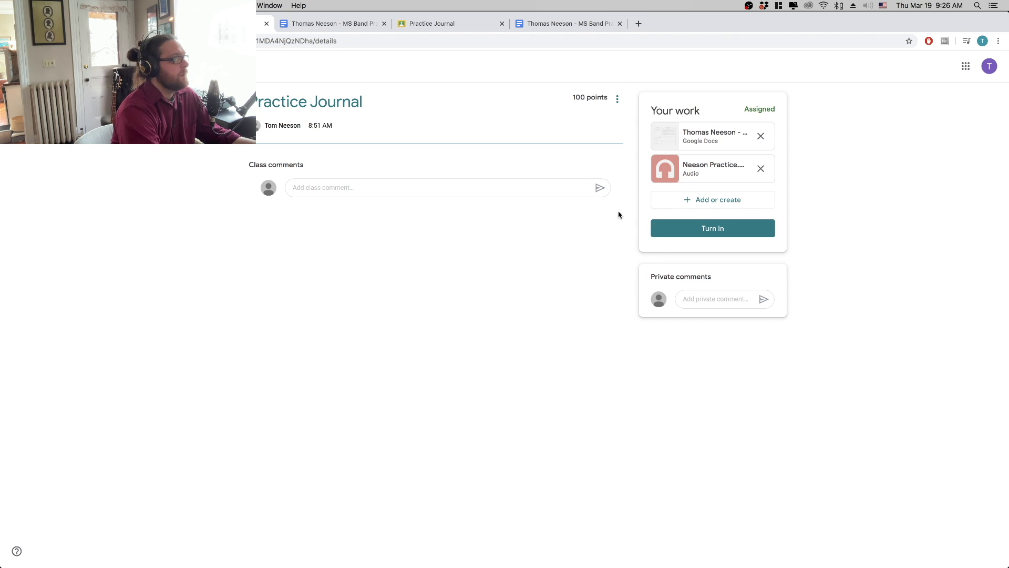
# Turn in the journal doc and Neeson Practice.mp3, confirming in the Turn in dialog.
pyautogui.click(683, 226)
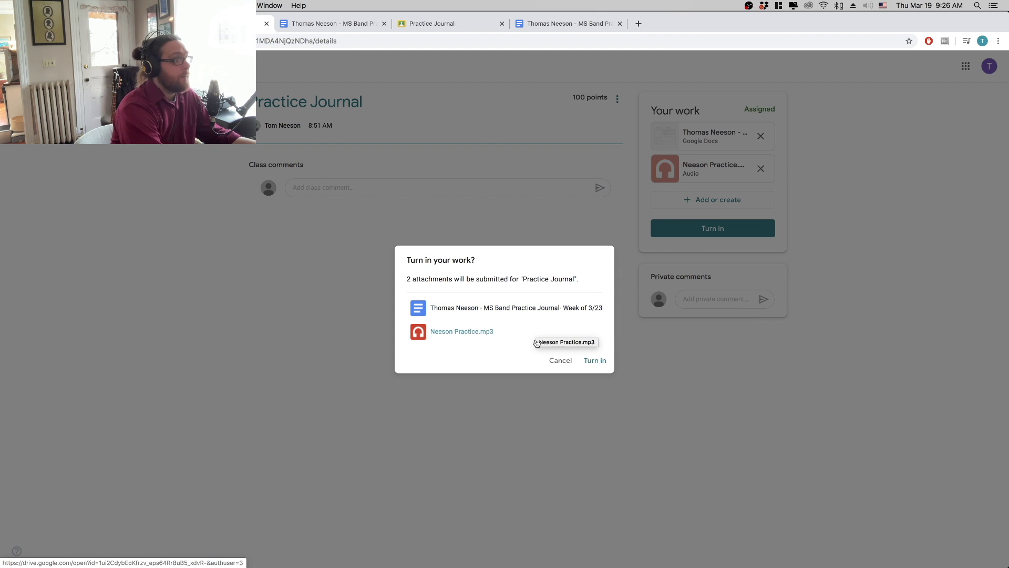
pyautogui.click(594, 360)
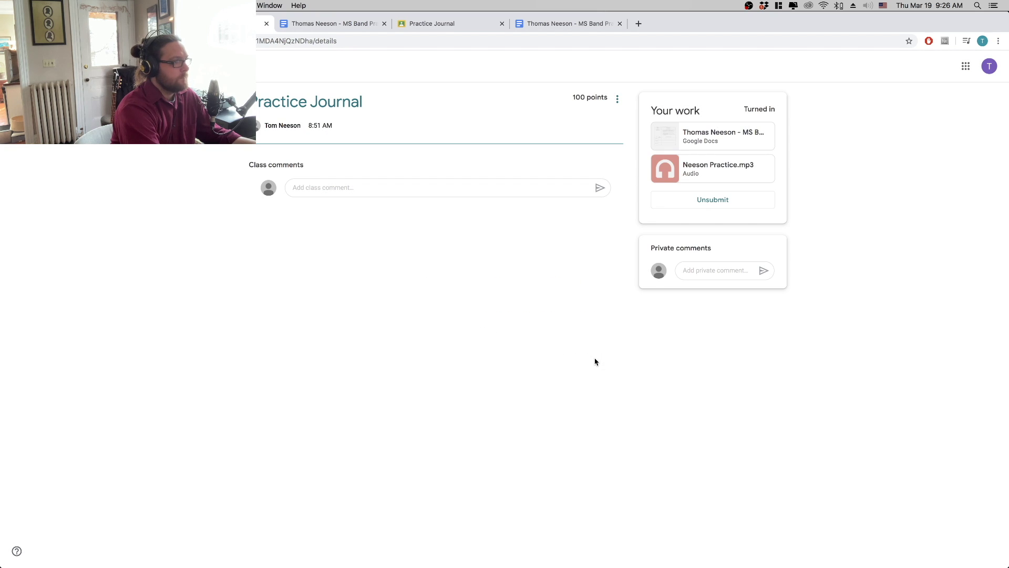
pyautogui.click(434, 28)
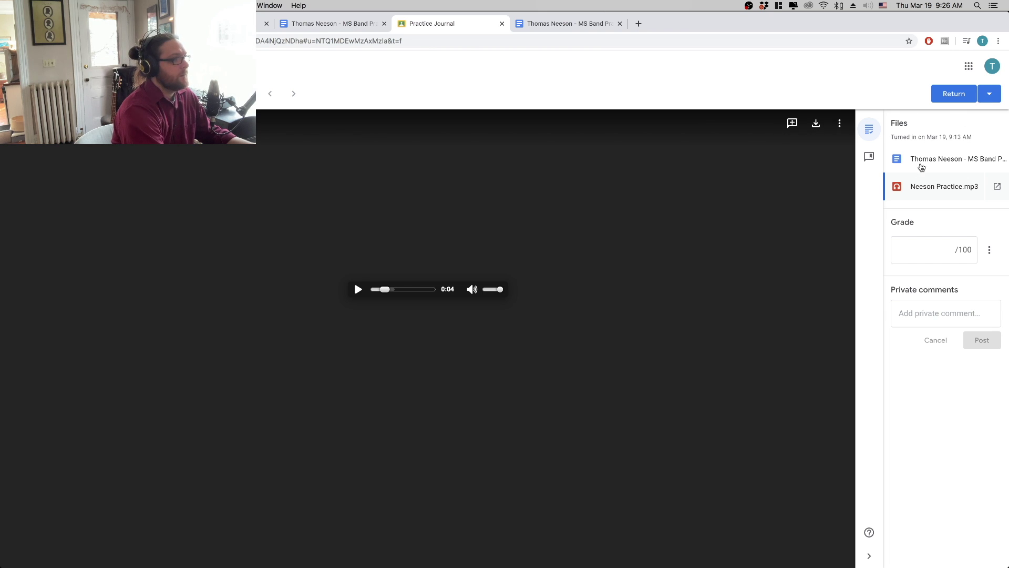
pyautogui.click(926, 161)
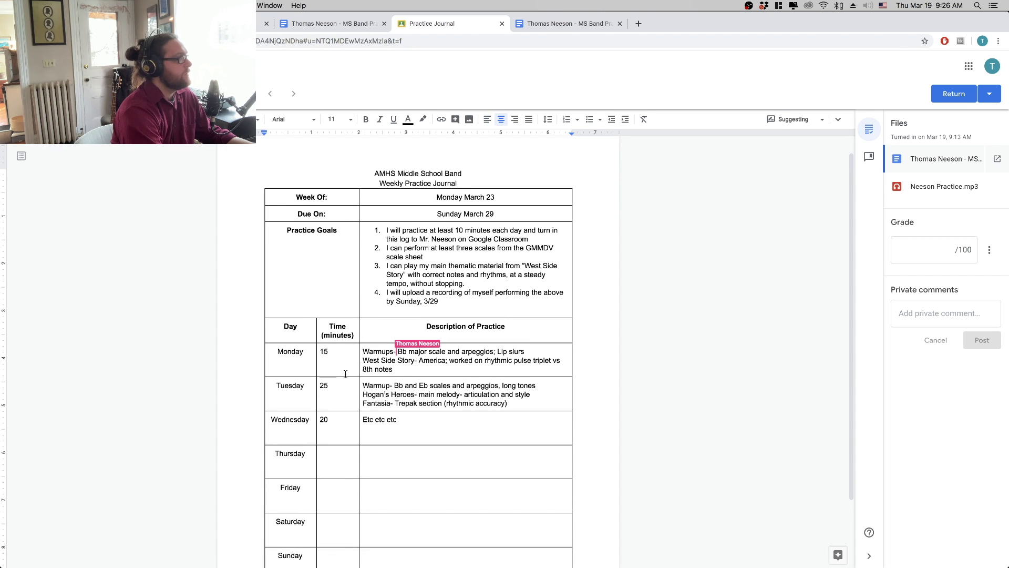
pyautogui.scroll(-3, 345, 374)
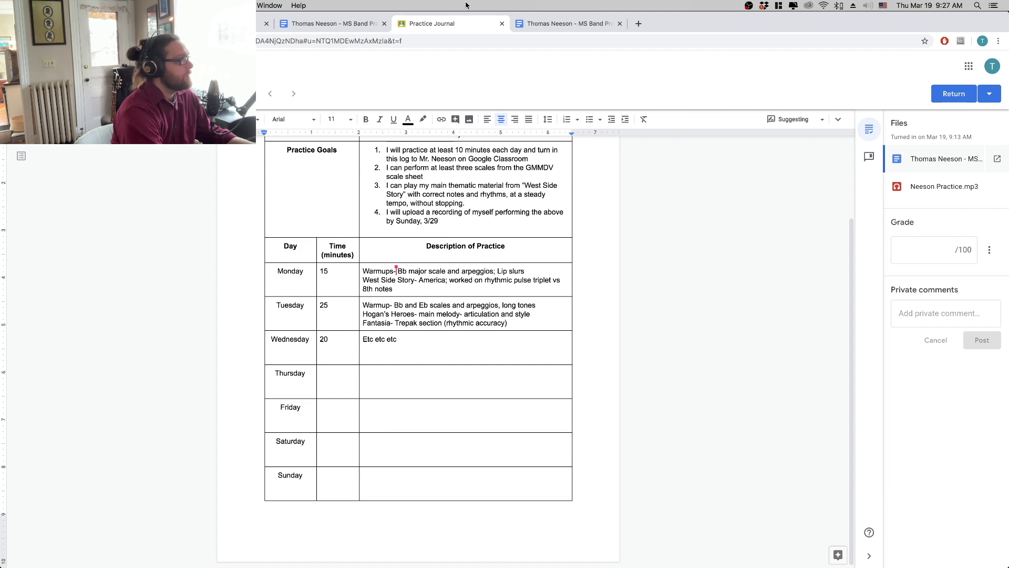
pyautogui.click(964, 188)
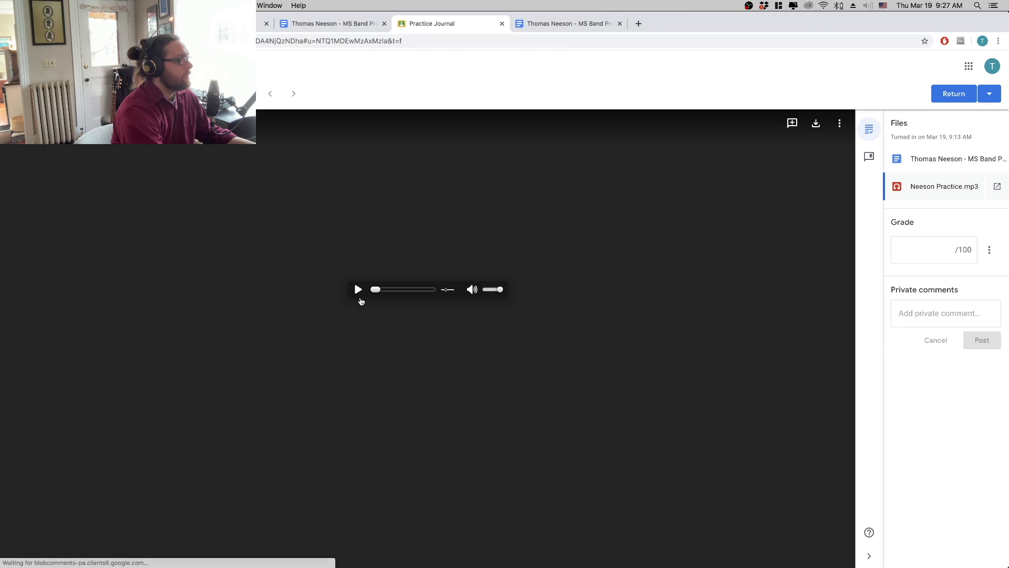
pyautogui.click(358, 290)
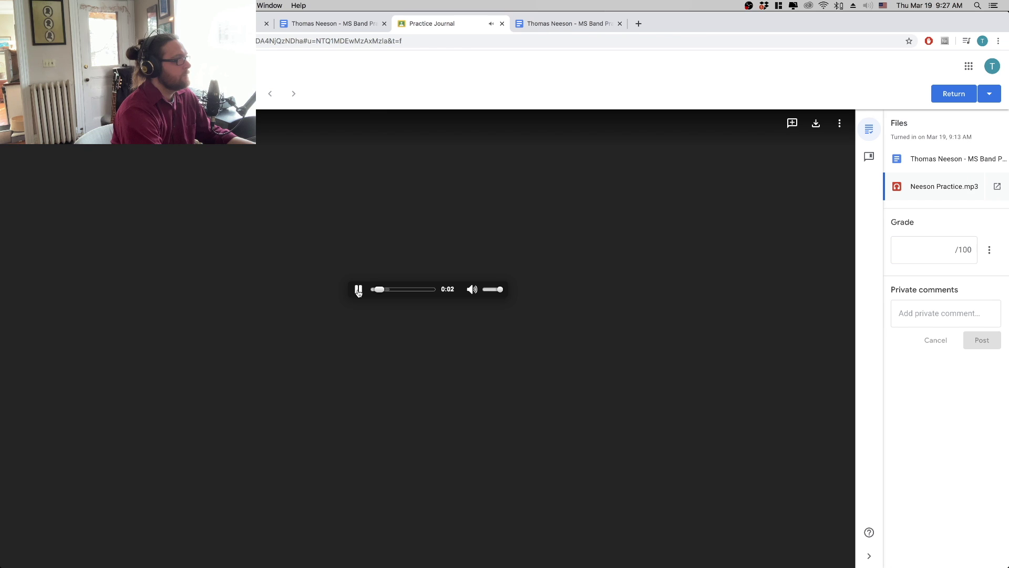
pyautogui.click(358, 292)
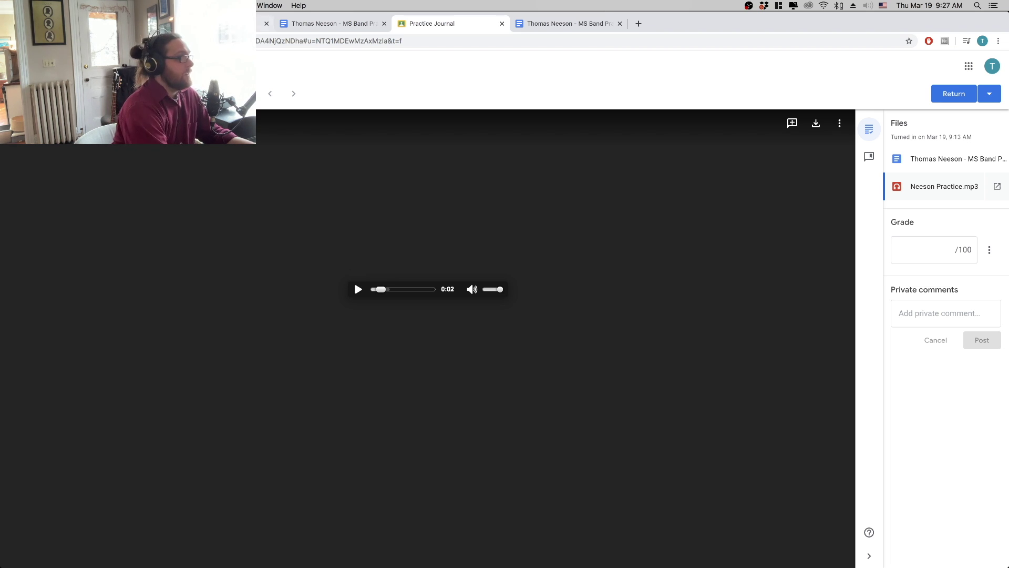
pyautogui.press('super+bracketleft')
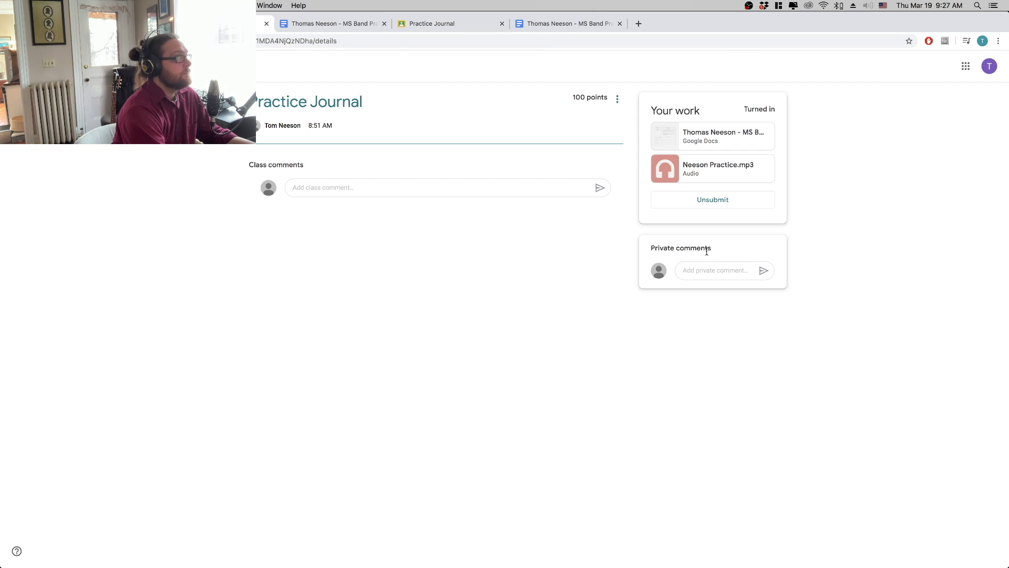
# Unsubmit the Practice Journal work and confirm, setting its status back to Assigned.
pyautogui.click(710, 200)
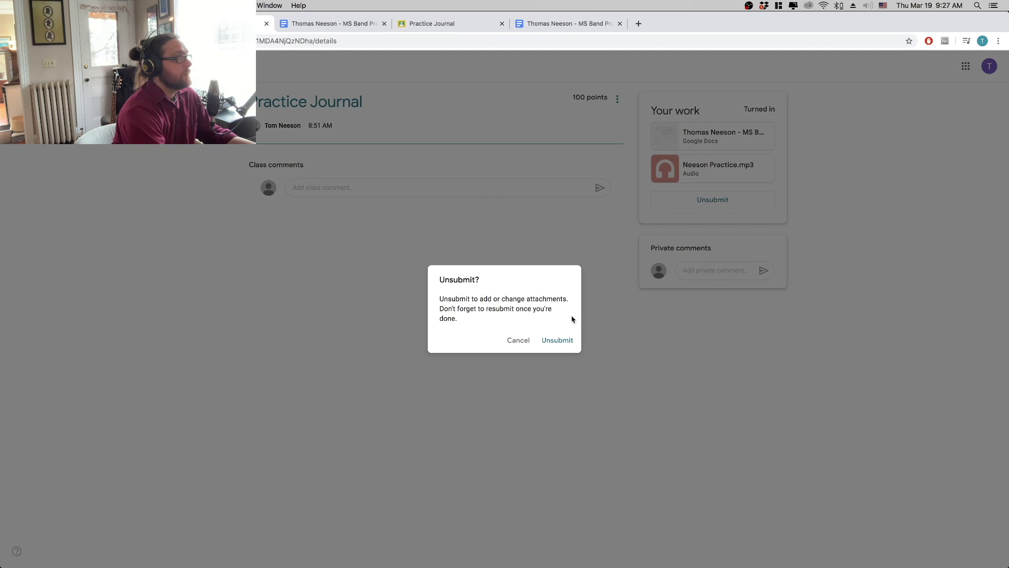
pyautogui.click(566, 340)
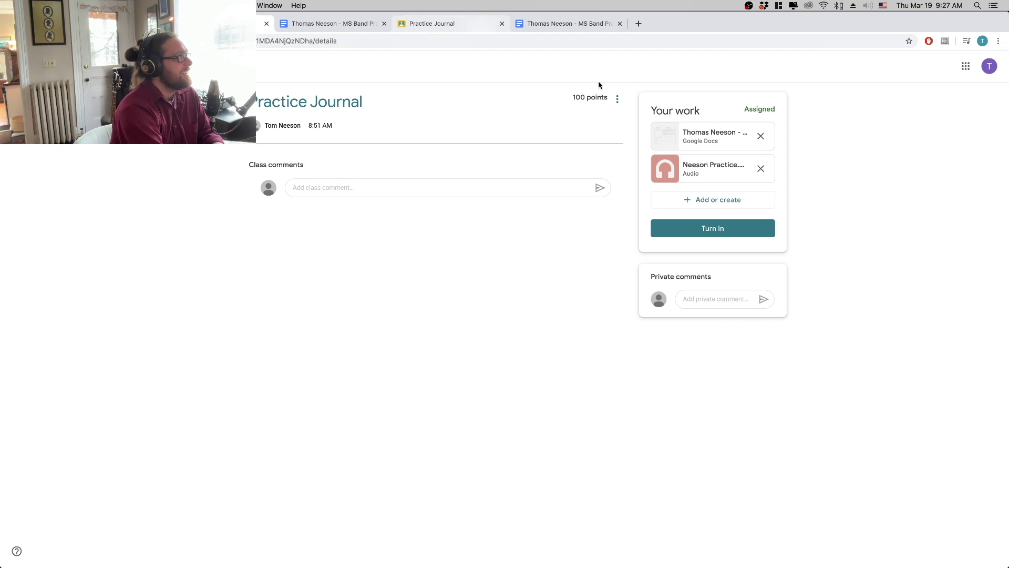
# Remove the old audio attachment and re-upload Neeson Practice.mp3 from the Bounces folder.
pyautogui.click(760, 170)
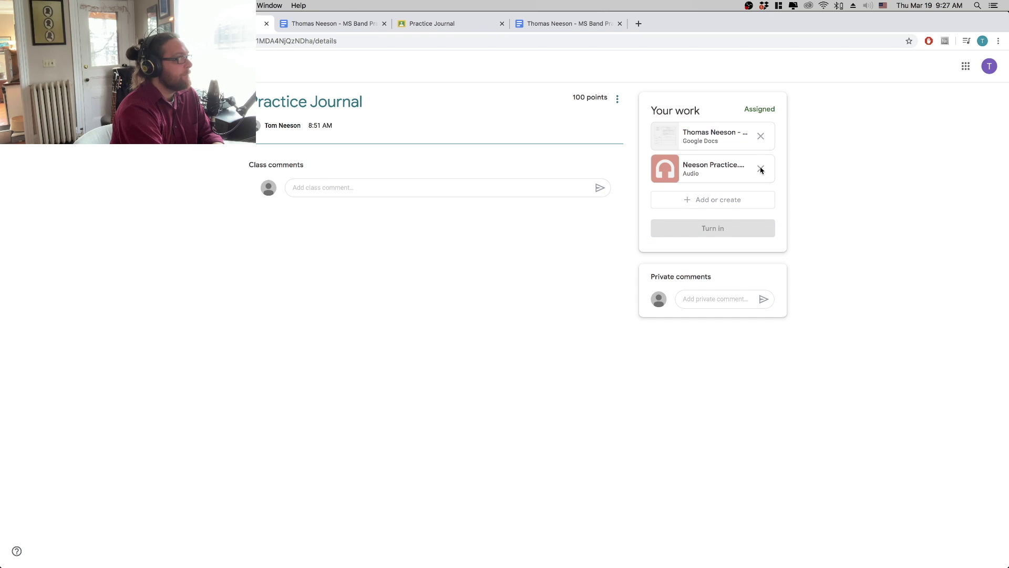
pyautogui.click(678, 173)
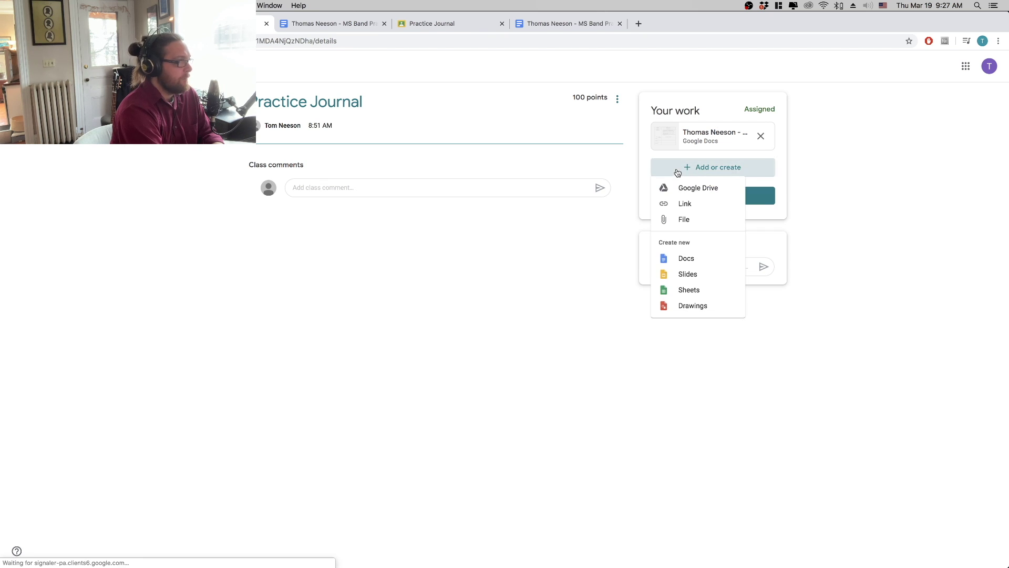
pyautogui.click(676, 220)
pyautogui.click(521, 321)
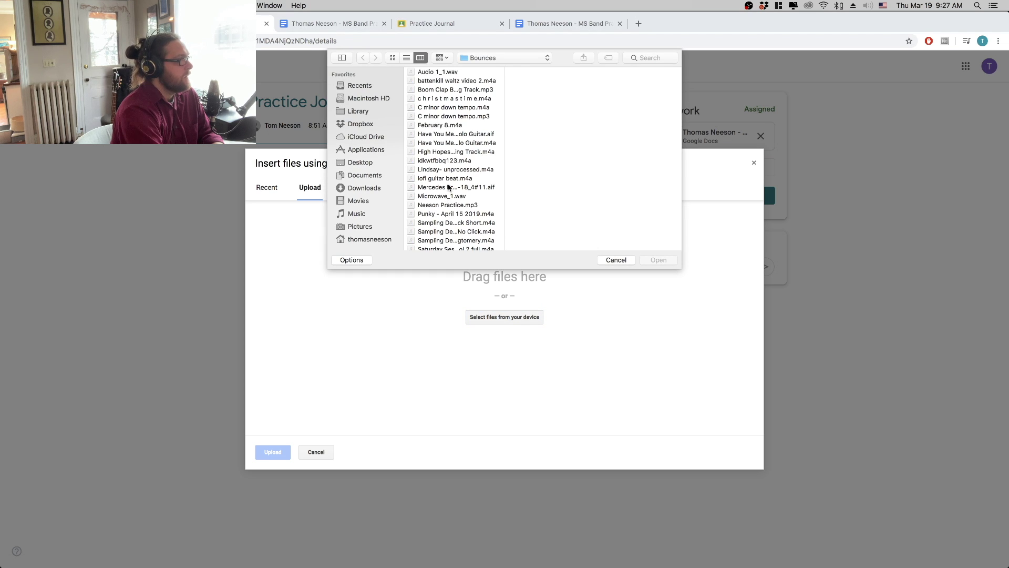
pyautogui.click(451, 204)
pyautogui.click(657, 260)
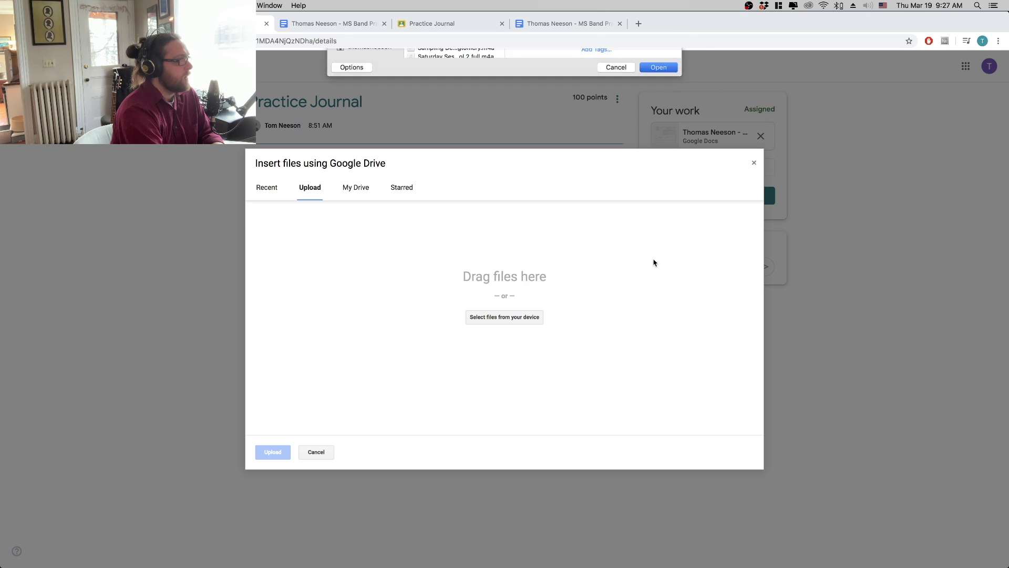
pyautogui.click(280, 451)
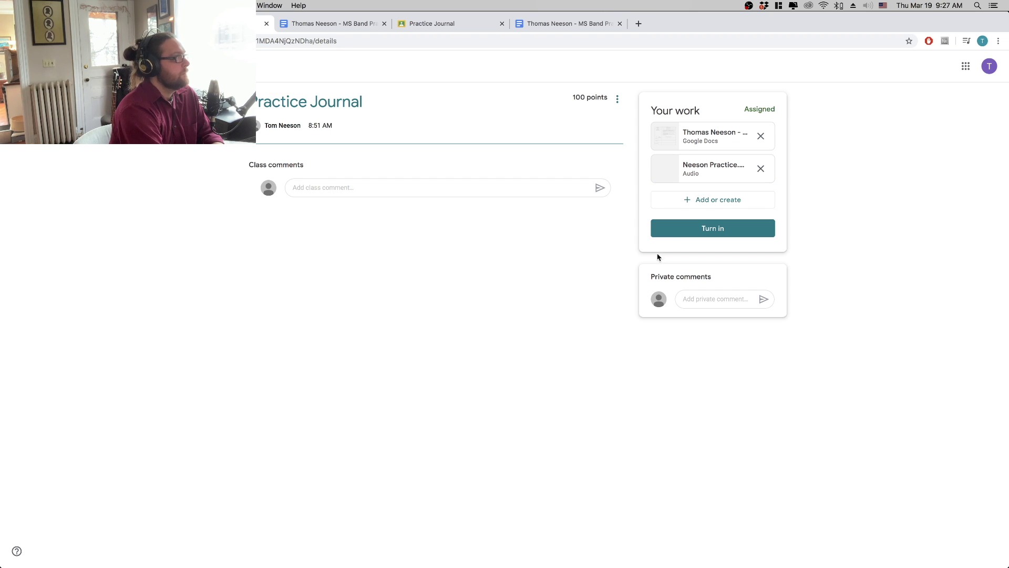
# Resubmit the journal doc and Neeson Practice.mp3, confirming in the Turn in dialog.
pyautogui.click(681, 227)
pyautogui.click(598, 368)
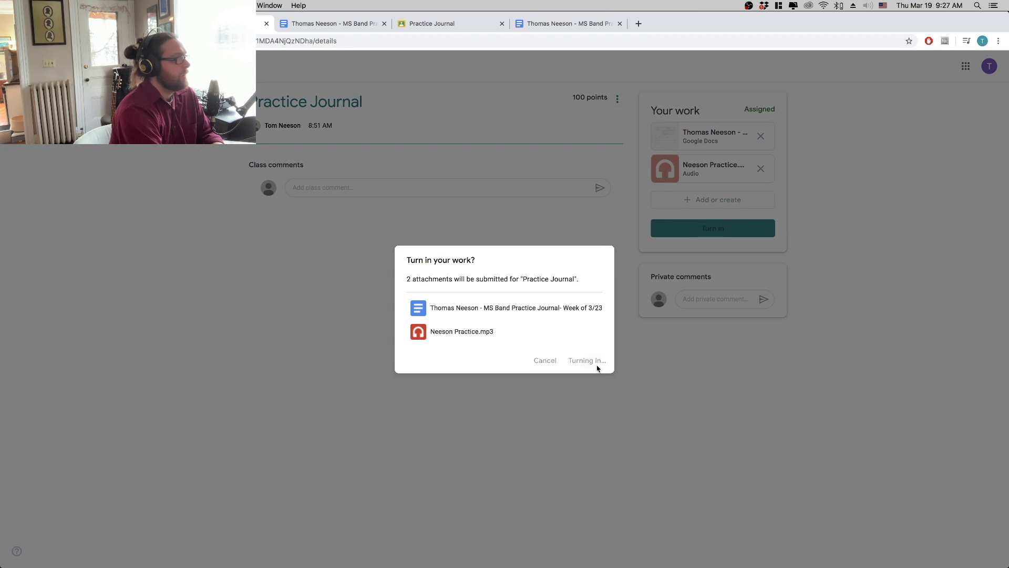